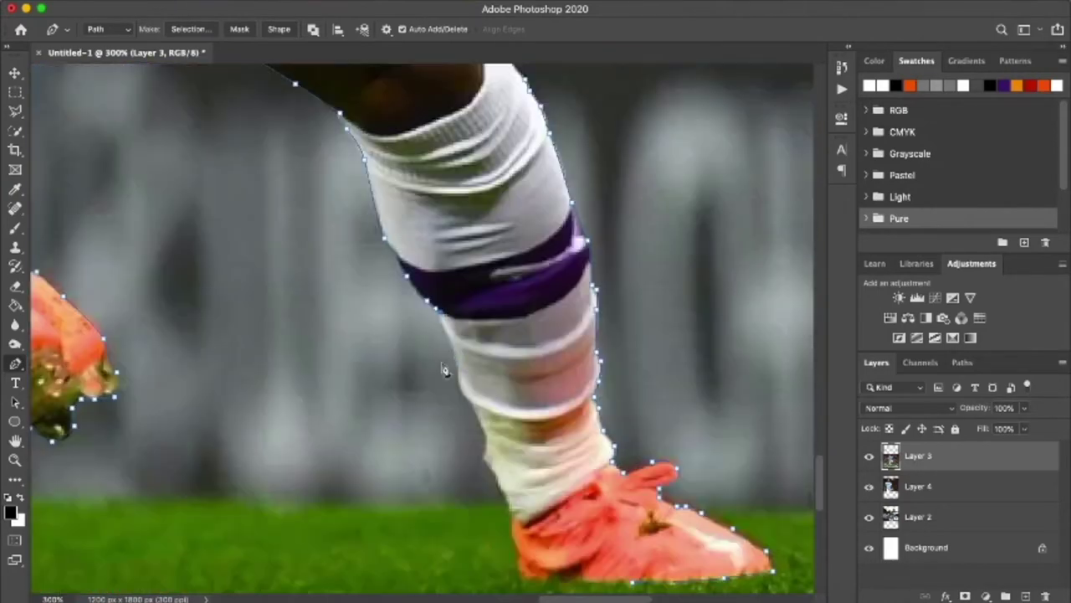
# - Scroll the canvas down and right toward the next player's hand and shorts
pyautogui.scroll(-2, 444, 369)
pyautogui.hscroll(3, 445, 369)
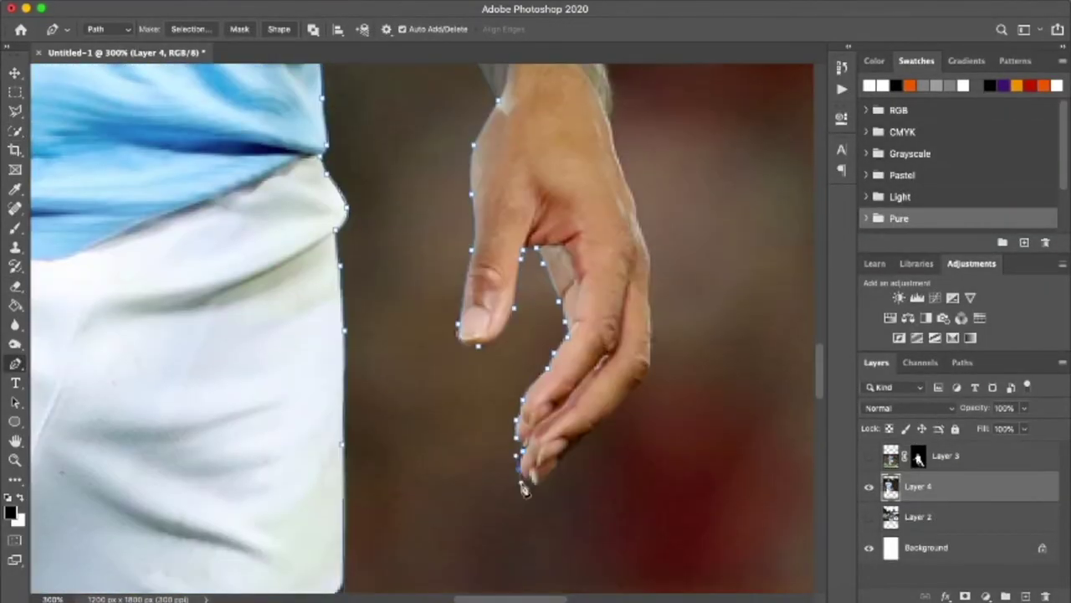
# - Pan around the canvas while tracing the second player's outline on Layer 4
pyautogui.scroll(10, 603, 318)
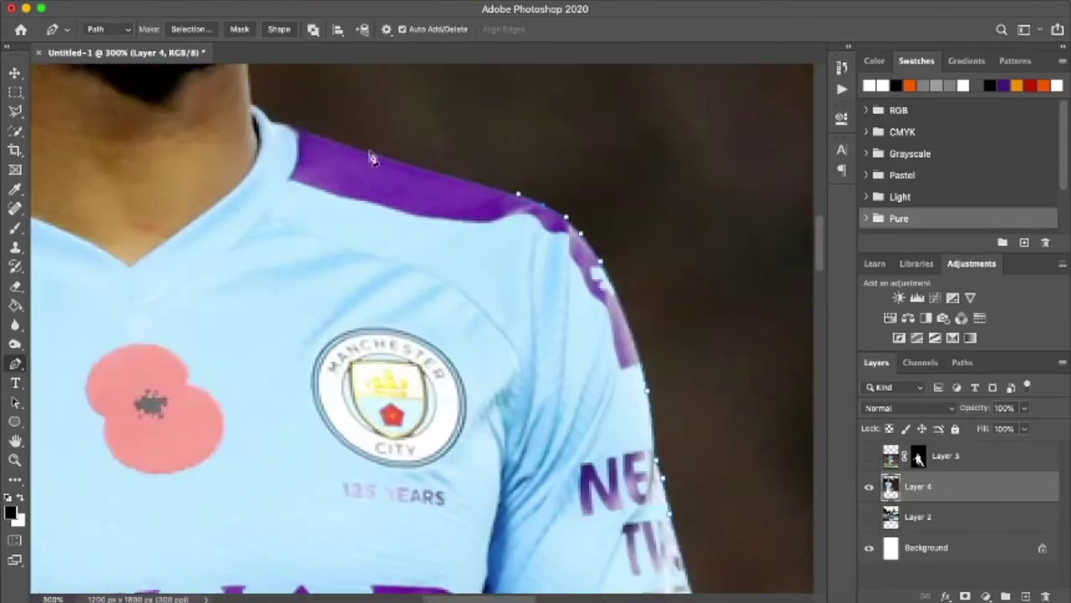
pyautogui.scroll(5, 373, 159)
pyautogui.scroll(5, 318, 301)
pyautogui.hscroll(-5, 256, 456)
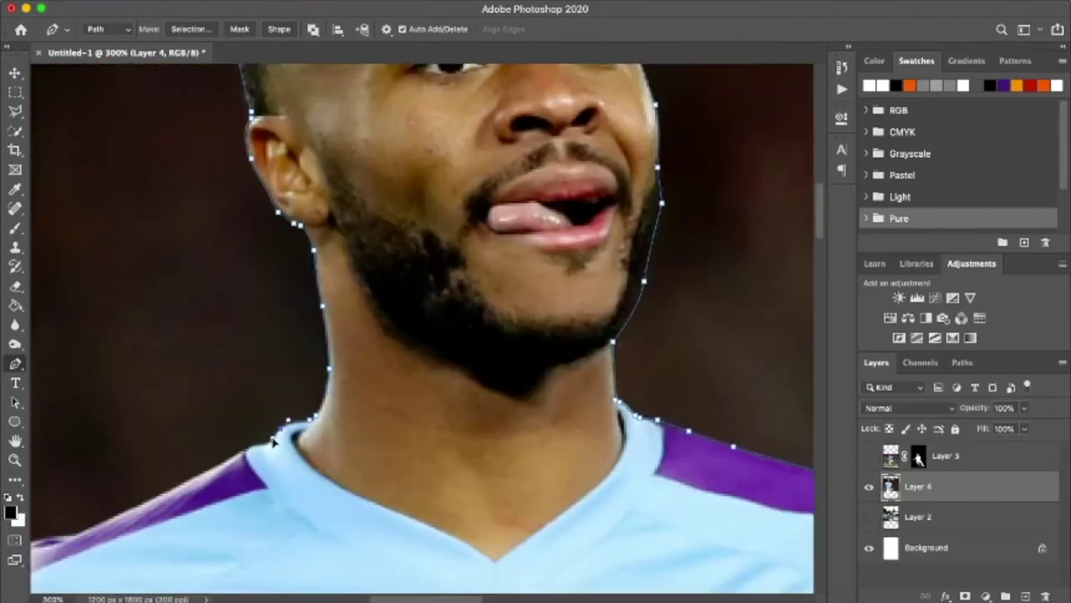
pyautogui.scroll(-5, 272, 441)
pyautogui.hscroll(-5, 272, 441)
pyautogui.scroll(-10, 251, 418)
pyautogui.hscroll(-5, 291, 326)
pyautogui.scroll(-5, 255, 577)
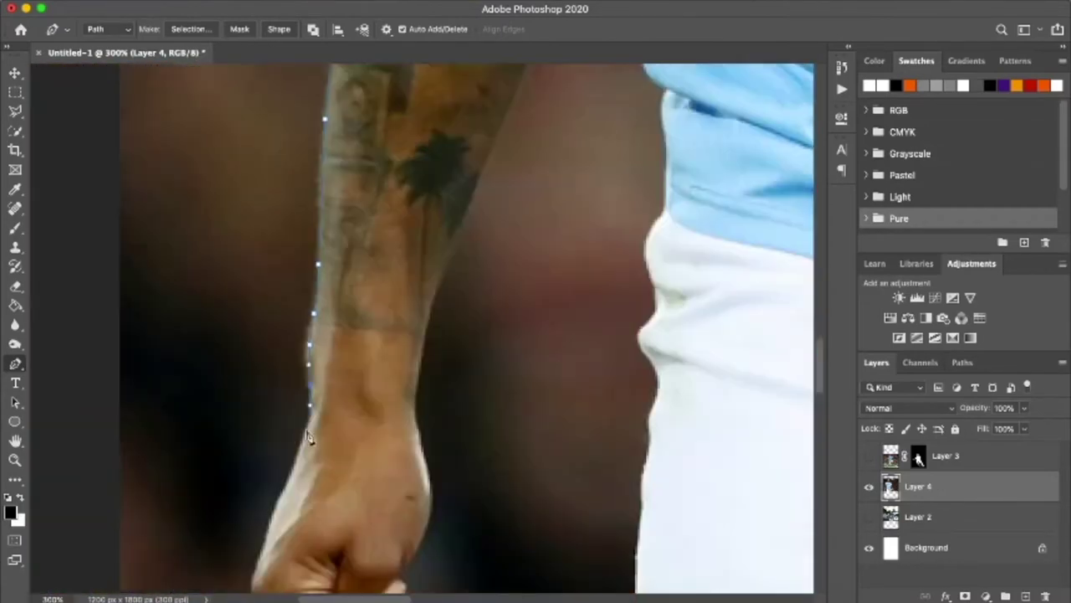
pyautogui.scroll(-5, 351, 536)
pyautogui.hscroll(-3, 450, 489)
pyautogui.scroll(10, 481, 293)
pyautogui.scroll(3, 544, 243)
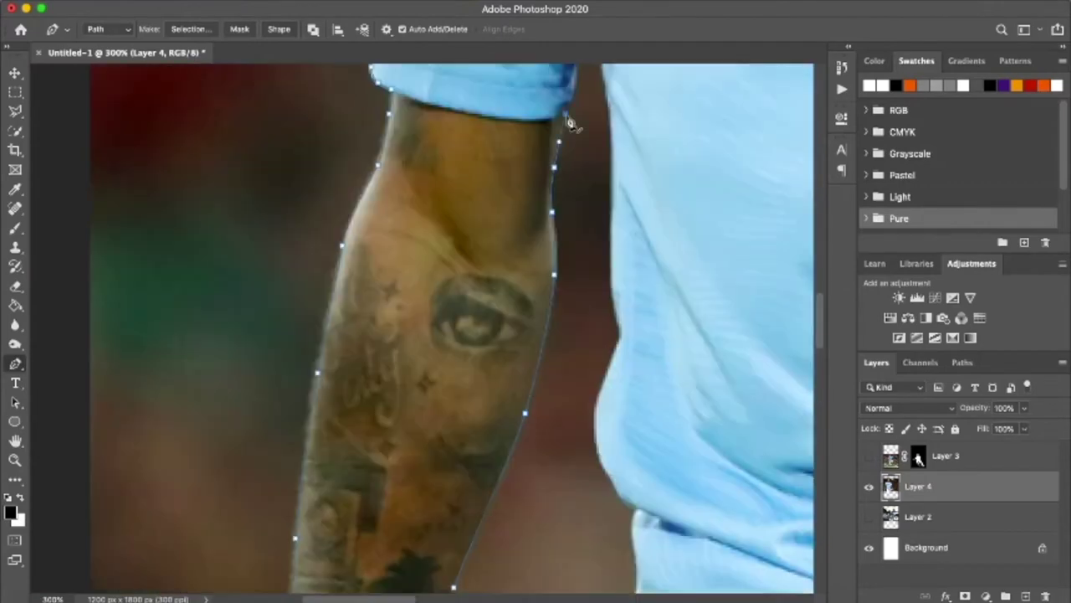
pyautogui.scroll(3, 586, 167)
pyautogui.scroll(-5, 603, 285)
pyautogui.hscroll(3, 588, 326)
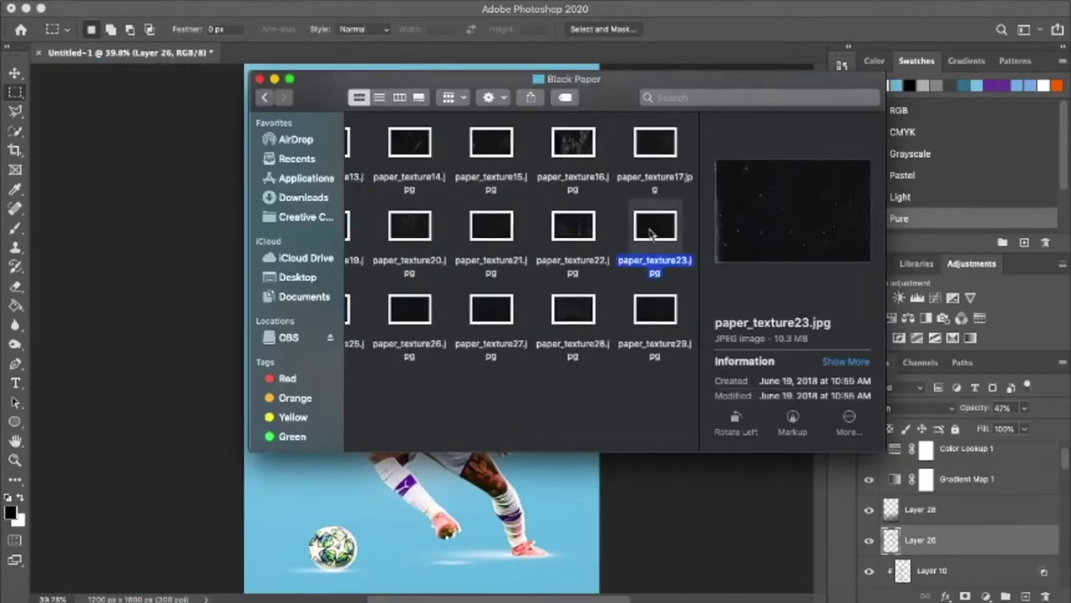
# - Place the paper_texture23.jpg image into the poster
pyautogui.doubleClick(651, 234)
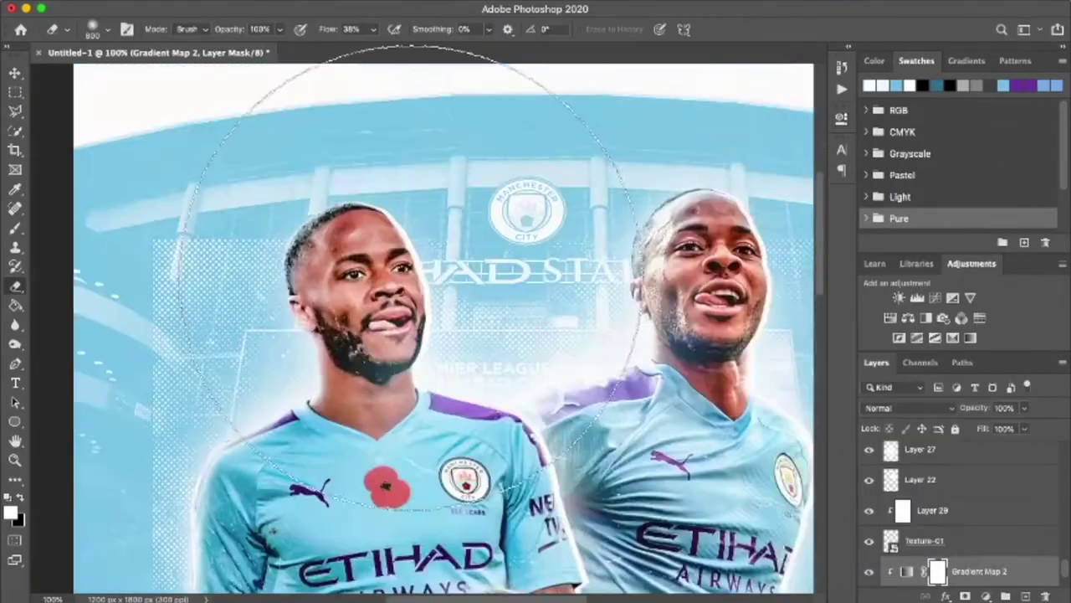
# - Apply the Camera Raw filter edits and return to the poster
pyautogui.scroll(-5, 178, 289)
pyautogui.scroll(-5, 323, 318)
pyautogui.scroll(-3, 323, 318)
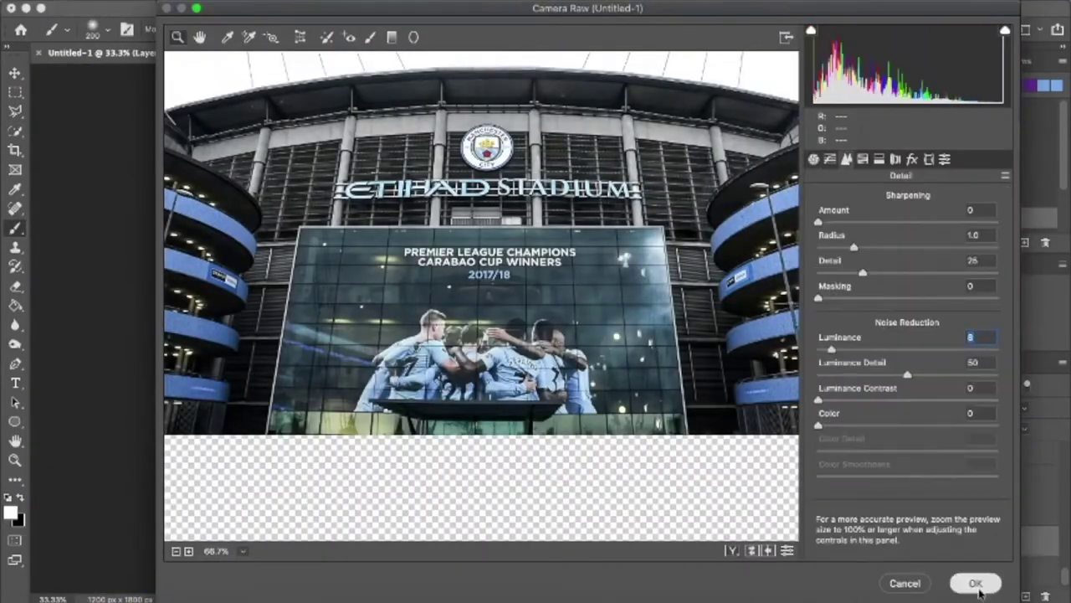
pyautogui.click(976, 584)
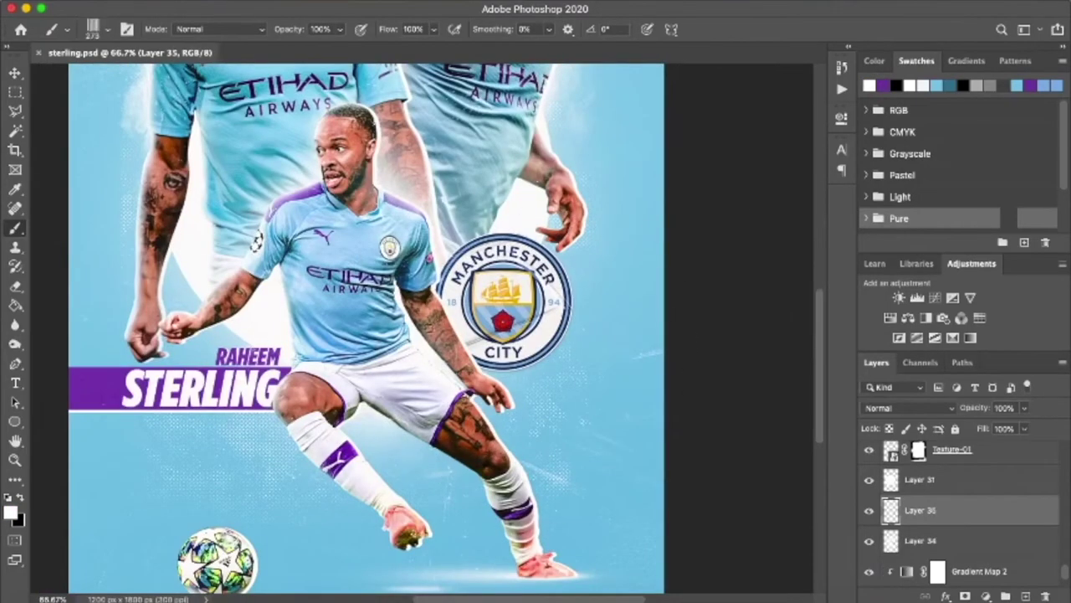
# - Choose a large stroke brush from the Brush preset picker
pyautogui.click(92, 29)
pyautogui.click(92, 29)
pyautogui.doubleClick(117, 442)
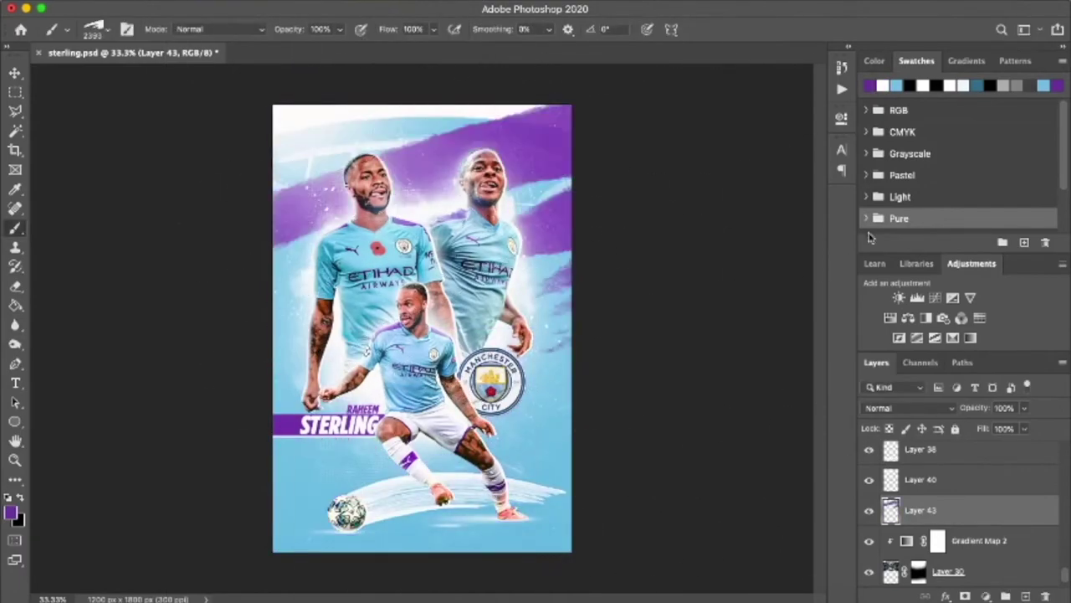
# - Flip the white brush stroke and skew it along the poster's bottom edge
pyautogui.hotkey('ctrl', '-')
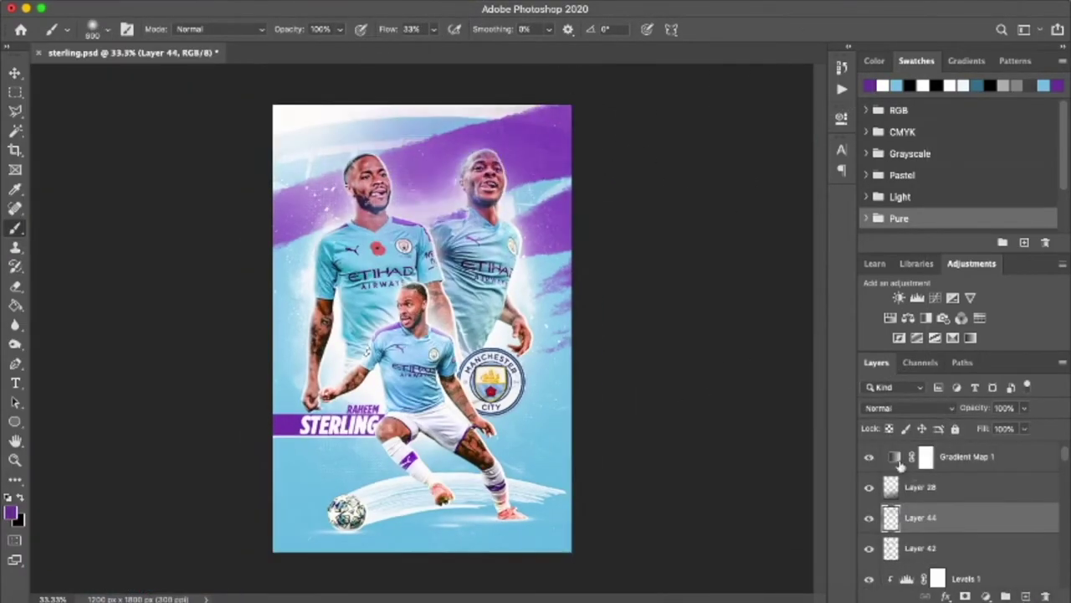
pyautogui.hotkey('ctrl', 't')
pyautogui.moveTo(435, 494); pyautogui.dragTo(466, 540)
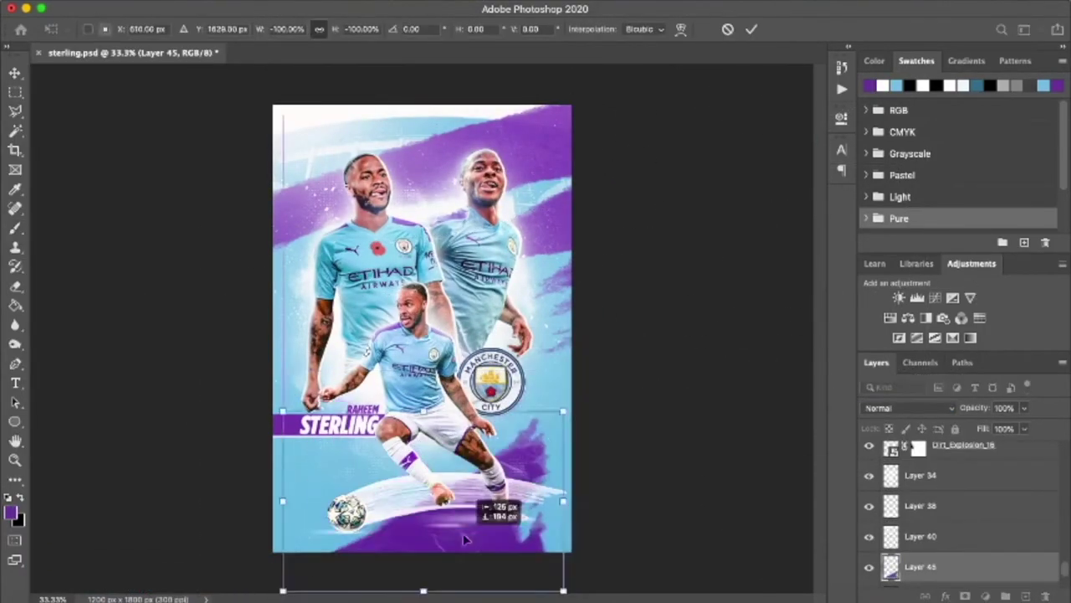
pyautogui.hotkey('ctrl', '-')
pyautogui.hotkey('ctrl', '-')
pyautogui.moveTo(480, 427); pyautogui.dragTo(489, 414)
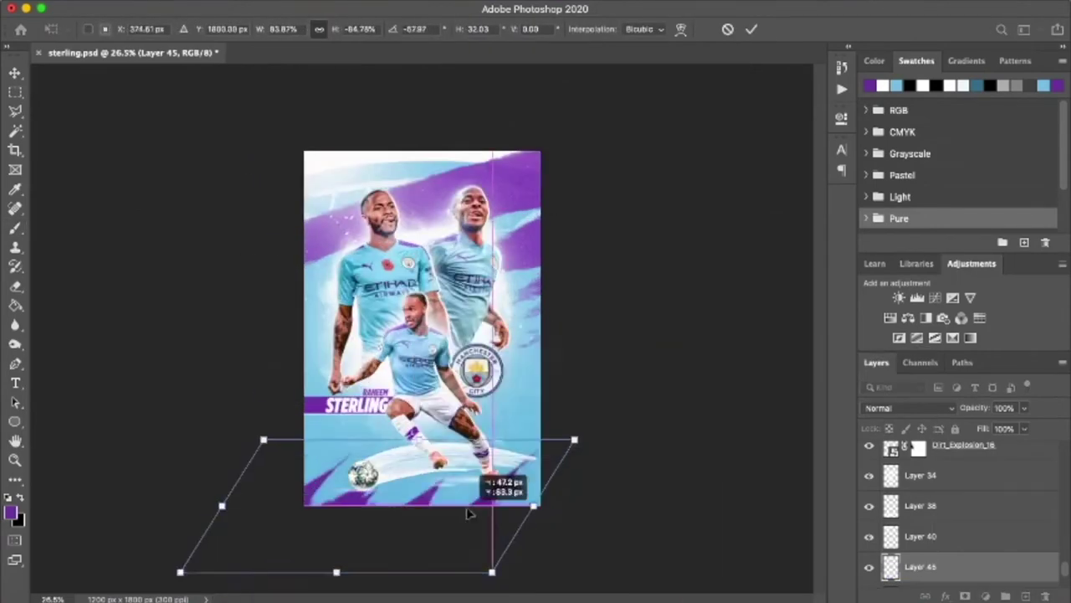
pyautogui.press('Return')
pyautogui.hotkey('ctrl', '+')
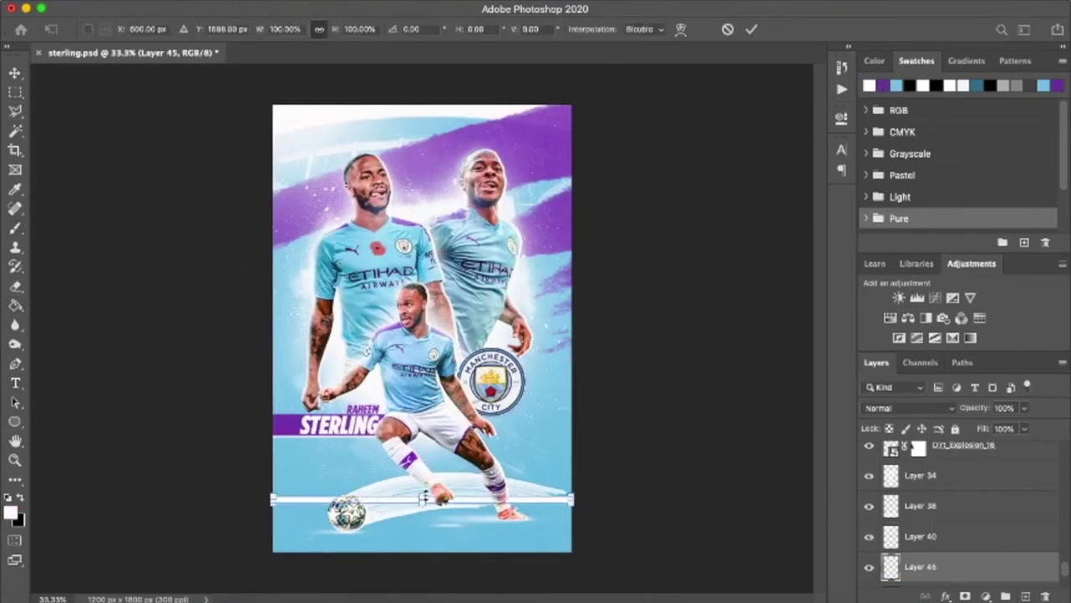
# - Duplicate the white line and rotate the copy into a pitch marking
pyautogui.hotkey('ctrl', '+')
pyautogui.click(15, 73)
pyautogui.hotkey('ctrl', 'j')
pyautogui.hotkey('ctrl', 't')
pyautogui.moveTo(636, 167); pyautogui.dragTo(682, 284)
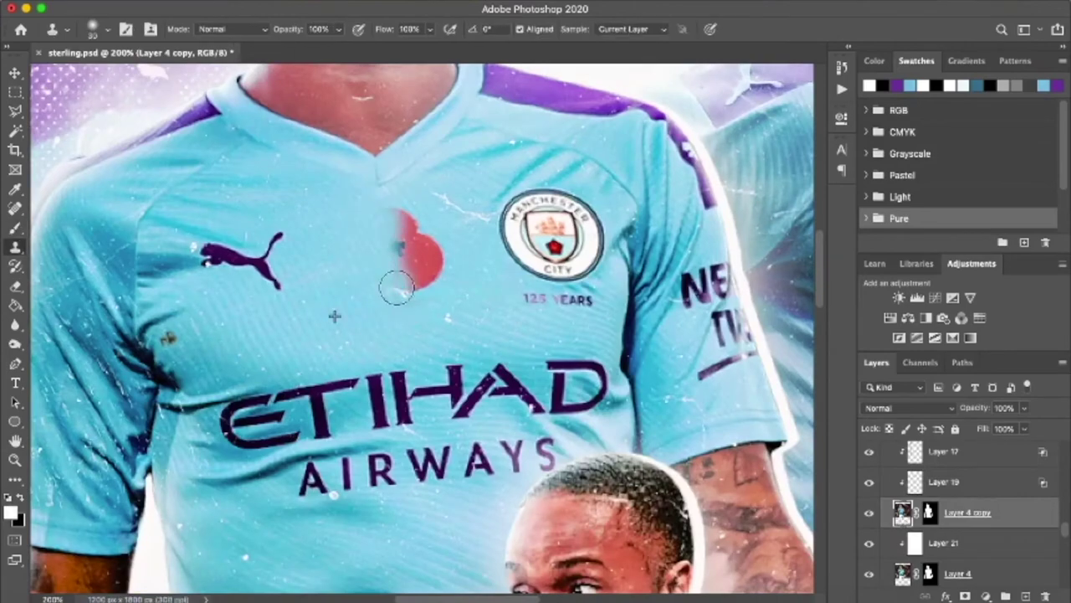
# - Zoom out to fit the whole poster in view
pyautogui.hotkey('ctrl', '0')
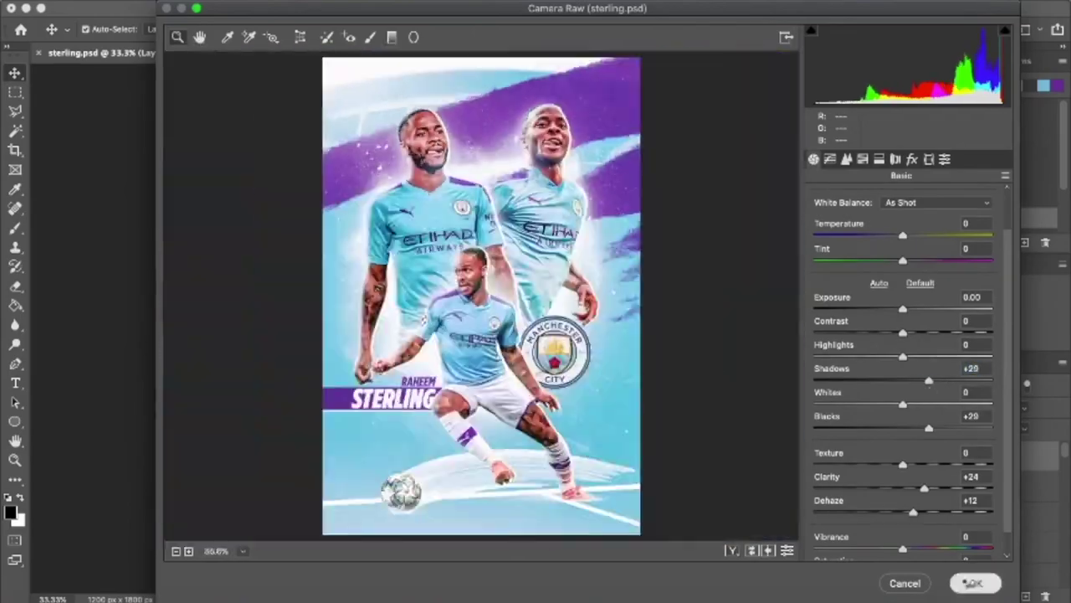
# - Apply the Camera Raw grading (Shadows +29, Blacks +29, Clarity +24, Dehaze +12) to the poster
pyautogui.click(974, 583)
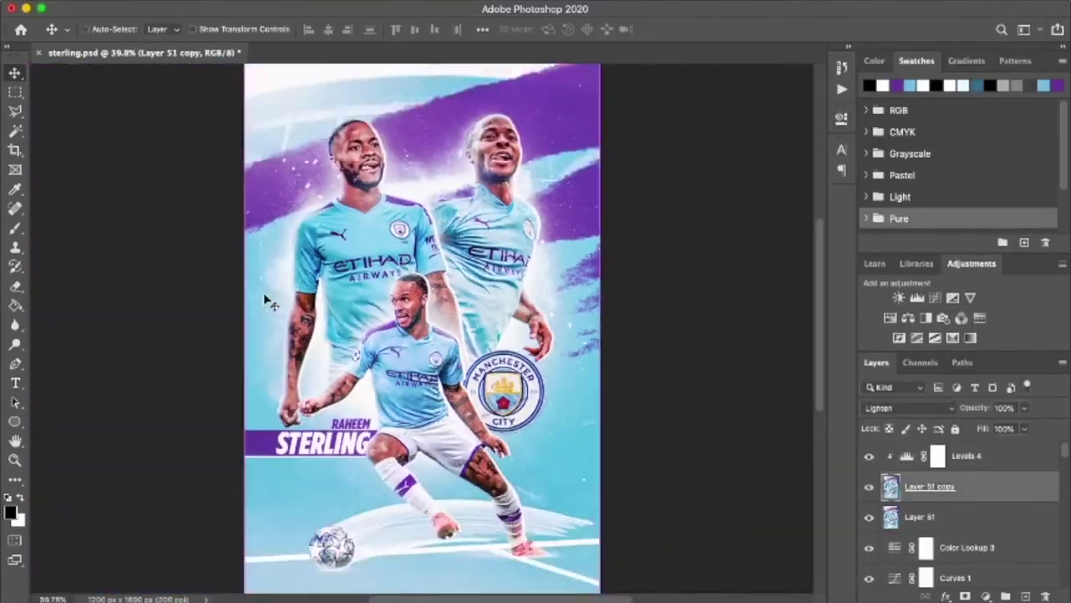